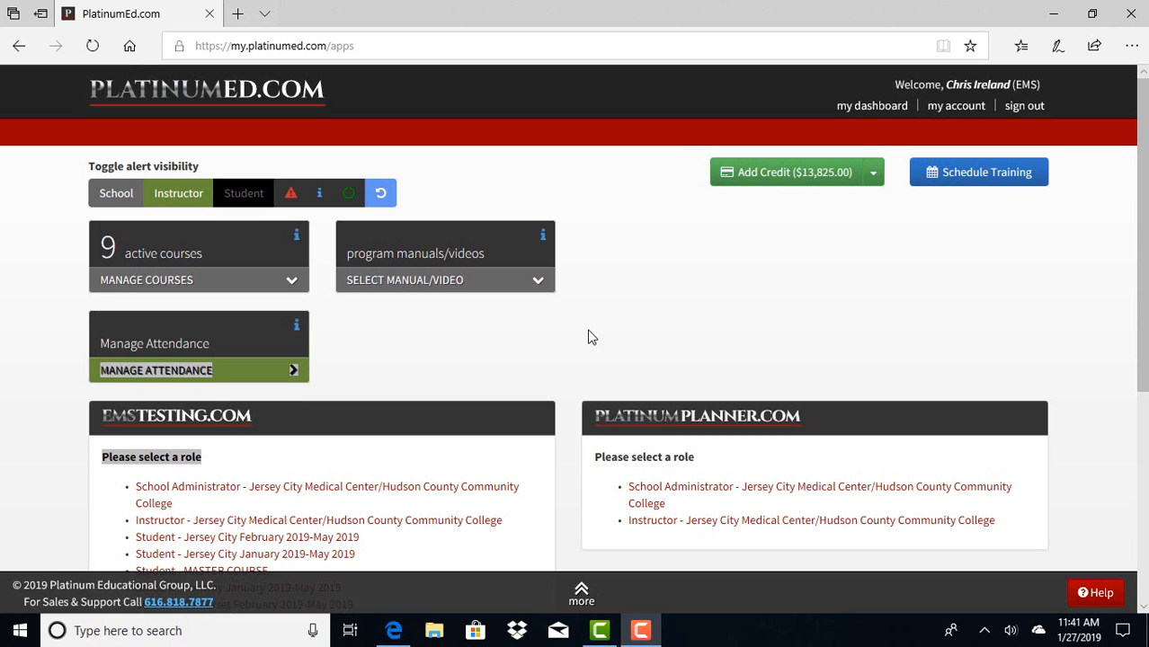
Enter PlatinumPlanner in the Instructor role for Jersey City Medical Center/Hudson County Community College and start adding a new lab.
left_click(781, 531)
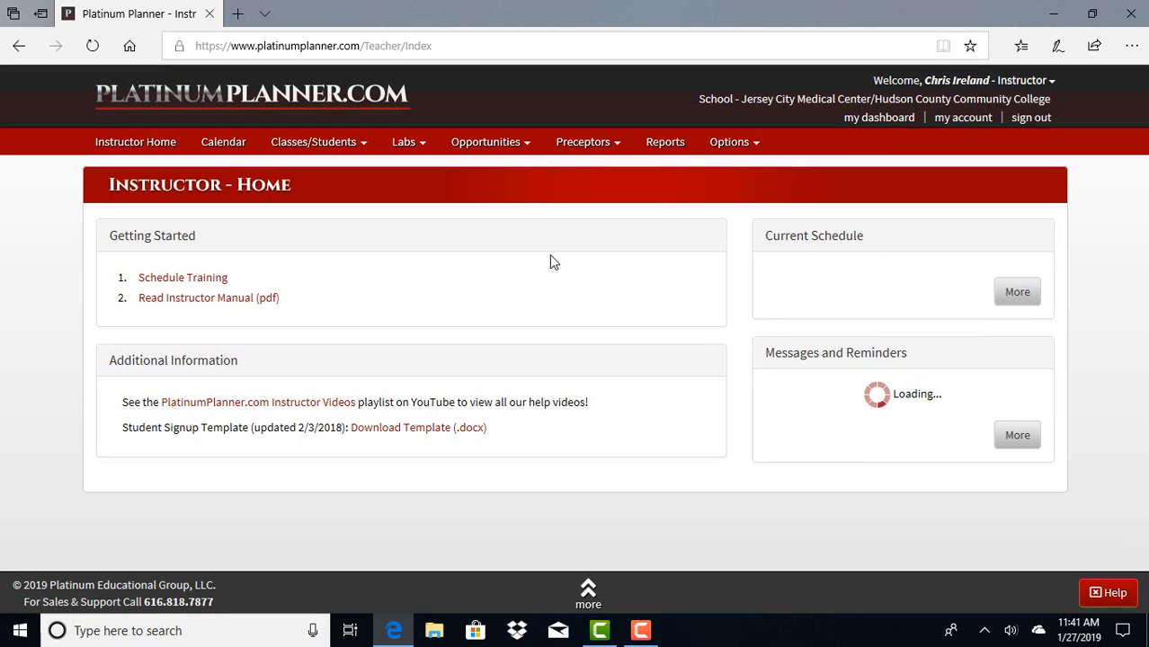
left_click(405, 145)
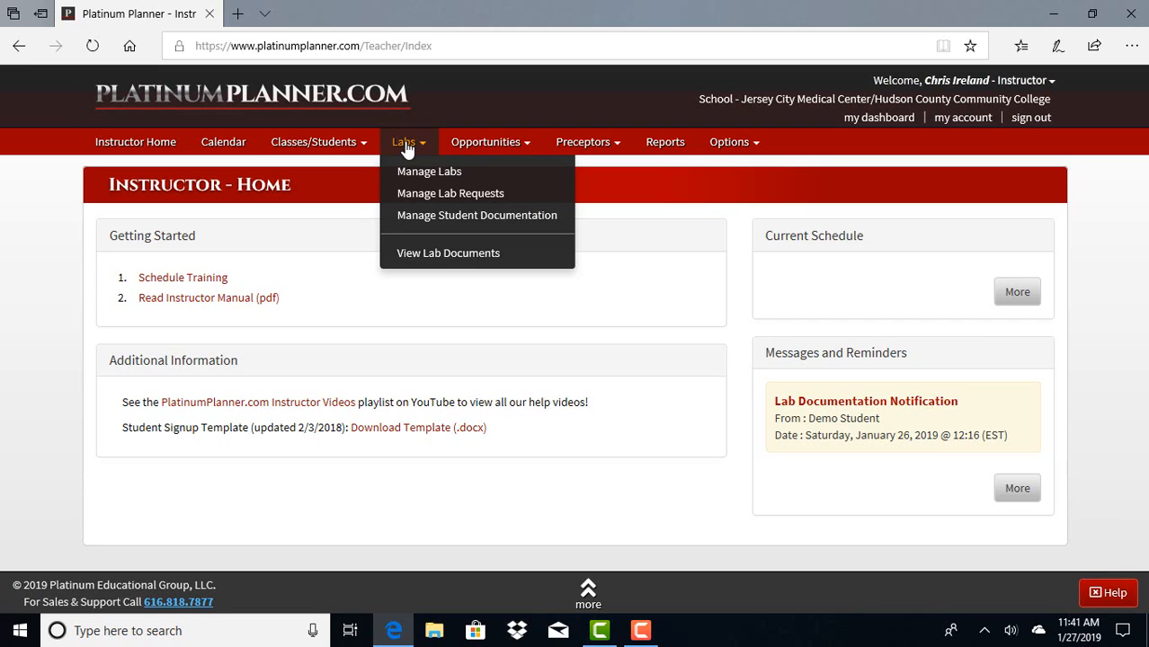
left_click(419, 172)
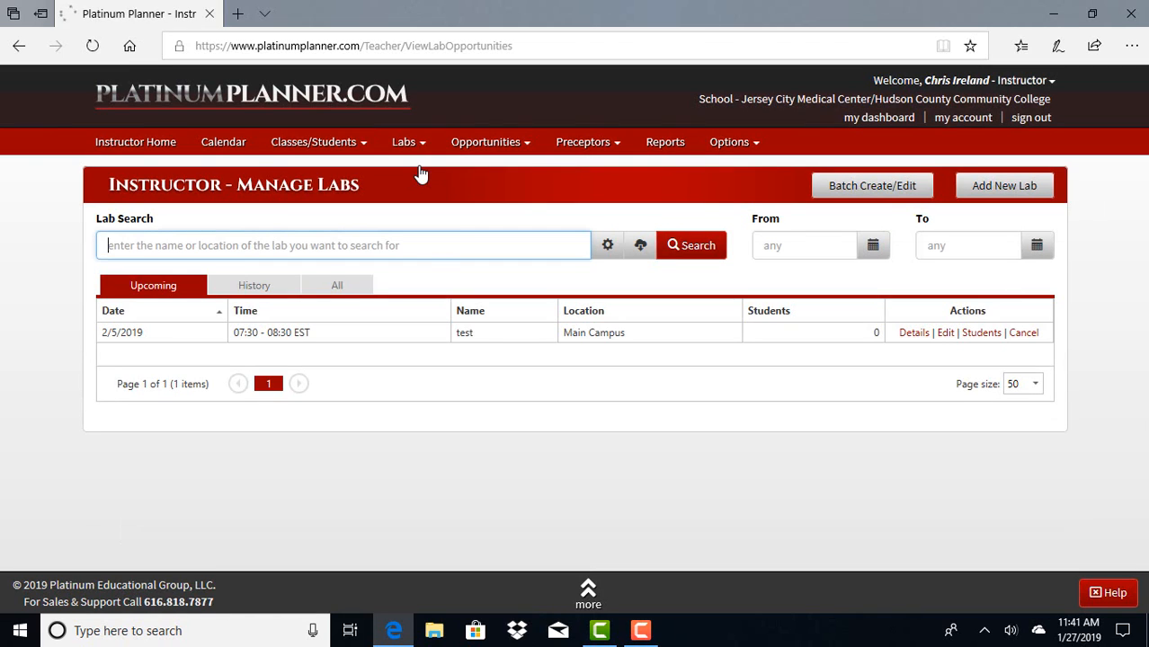
left_click(1025, 189)
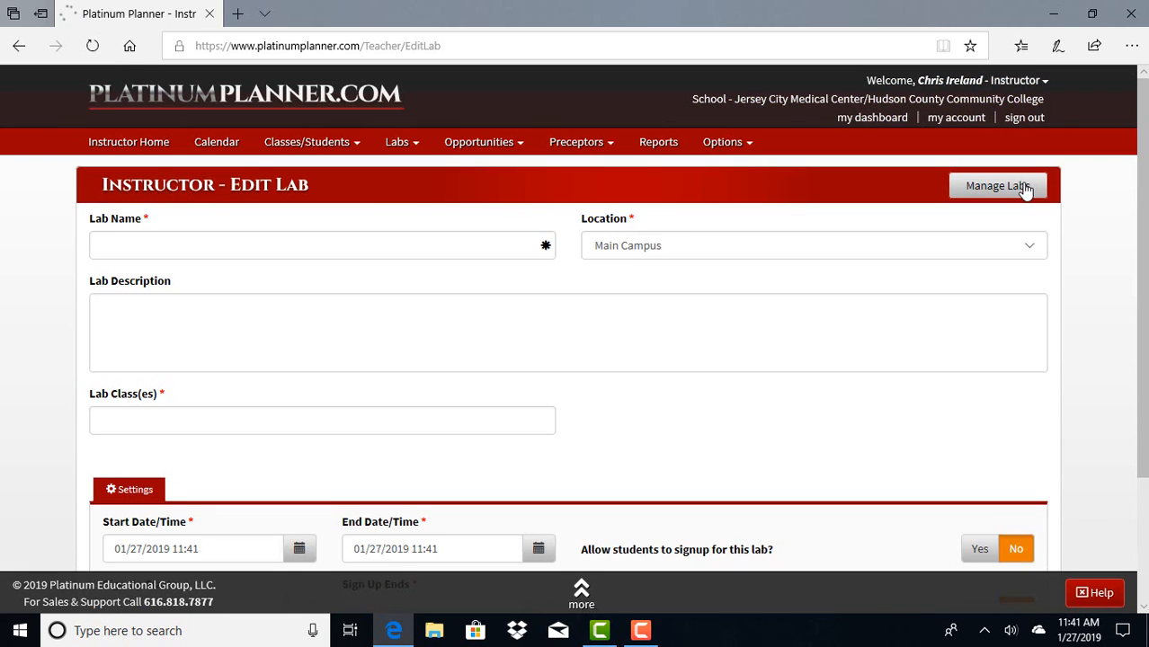
Name the lab Helmet Removal, keep Main Campus as its location, and assign it to the Skills Lab Testing class.
left_click(430, 255)
type("Hele")
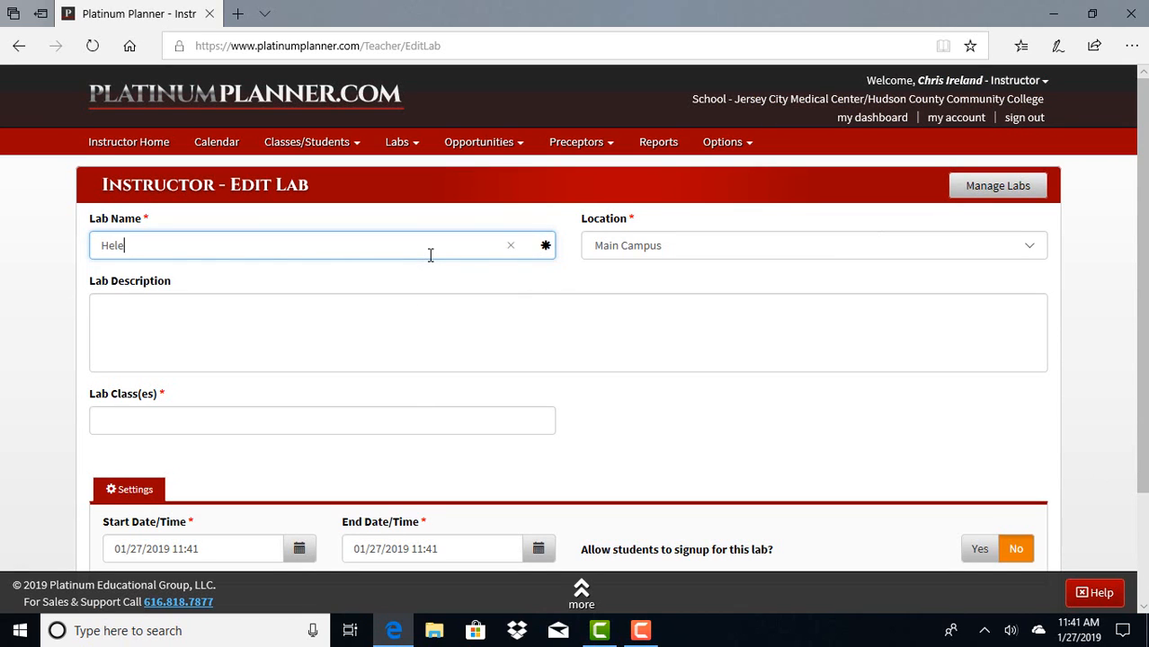
key("BackSpace")
type("met Removal")
key("Tab")
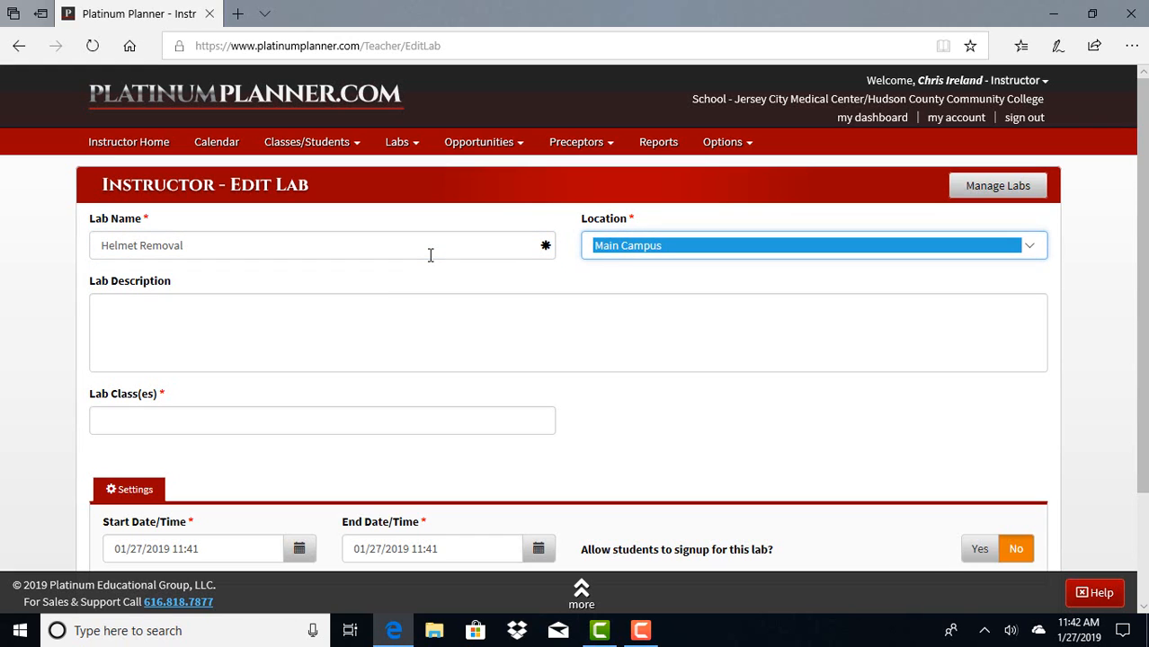
key("Tab")
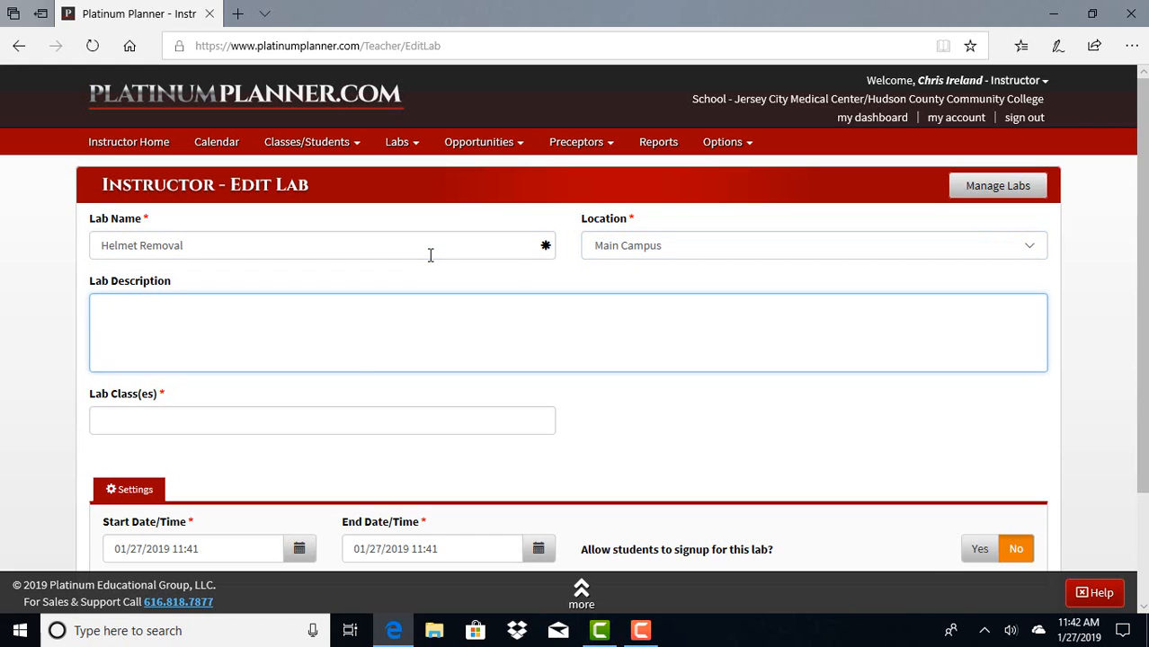
left_click(328, 416)
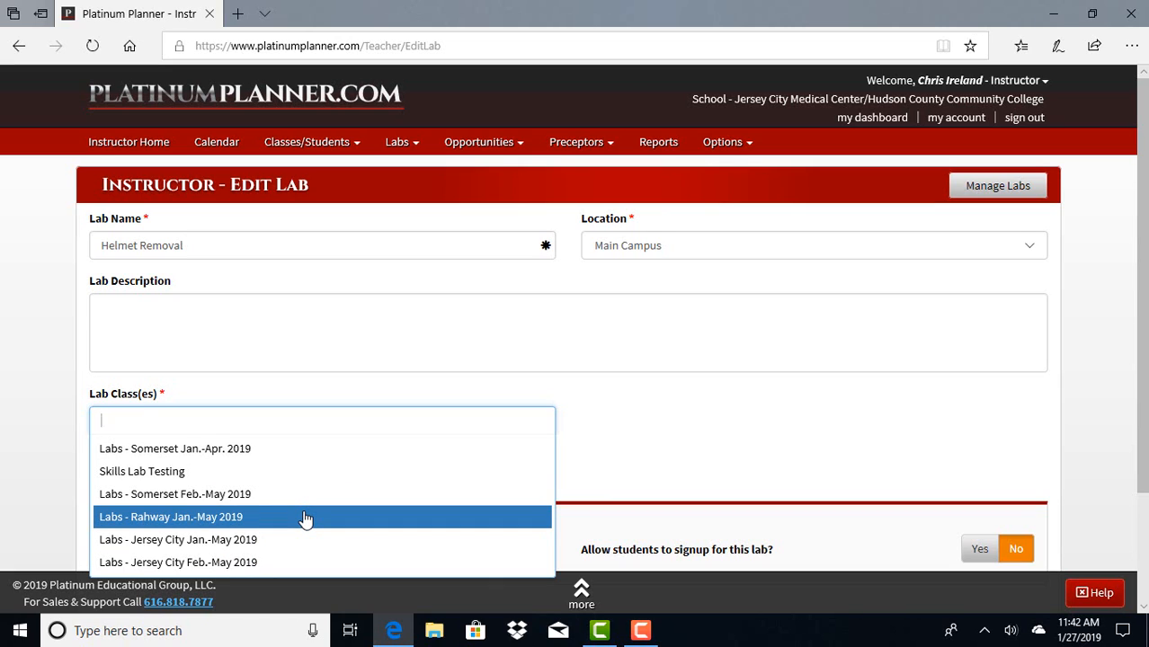
left_click(304, 471)
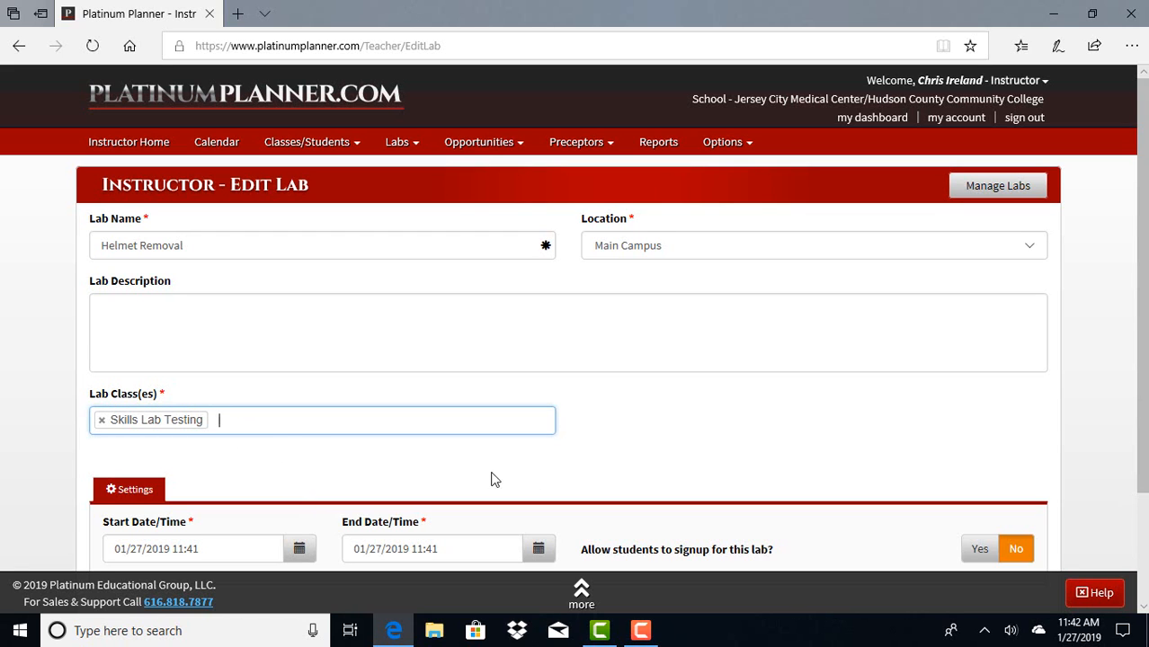
Allow student signup for the lab to look over the extra sign-up settings, and disallow it again.
scroll(695, 435, "down", 1)
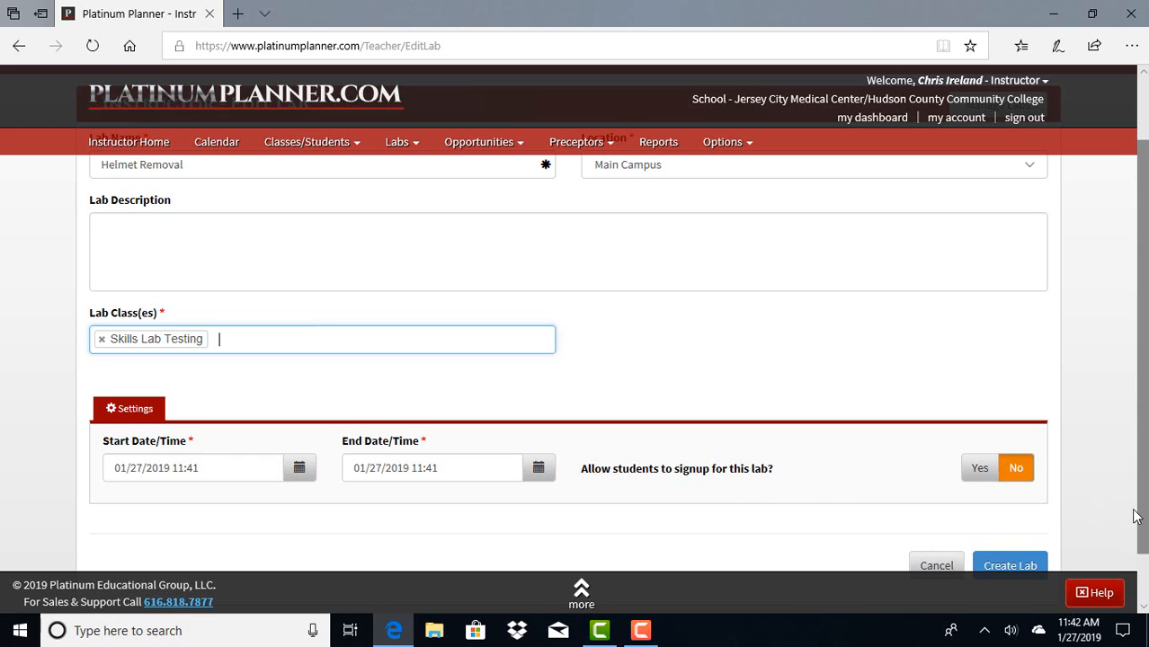
scroll(1114, 503, "down", 1)
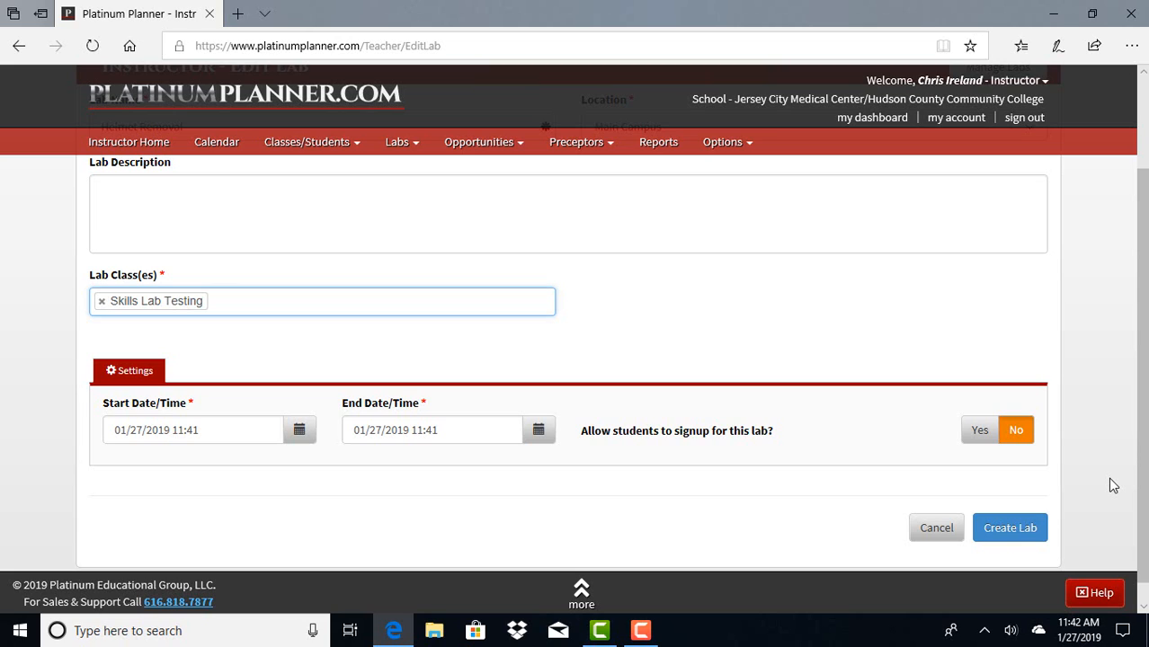
scroll(1112, 482, "down", 1)
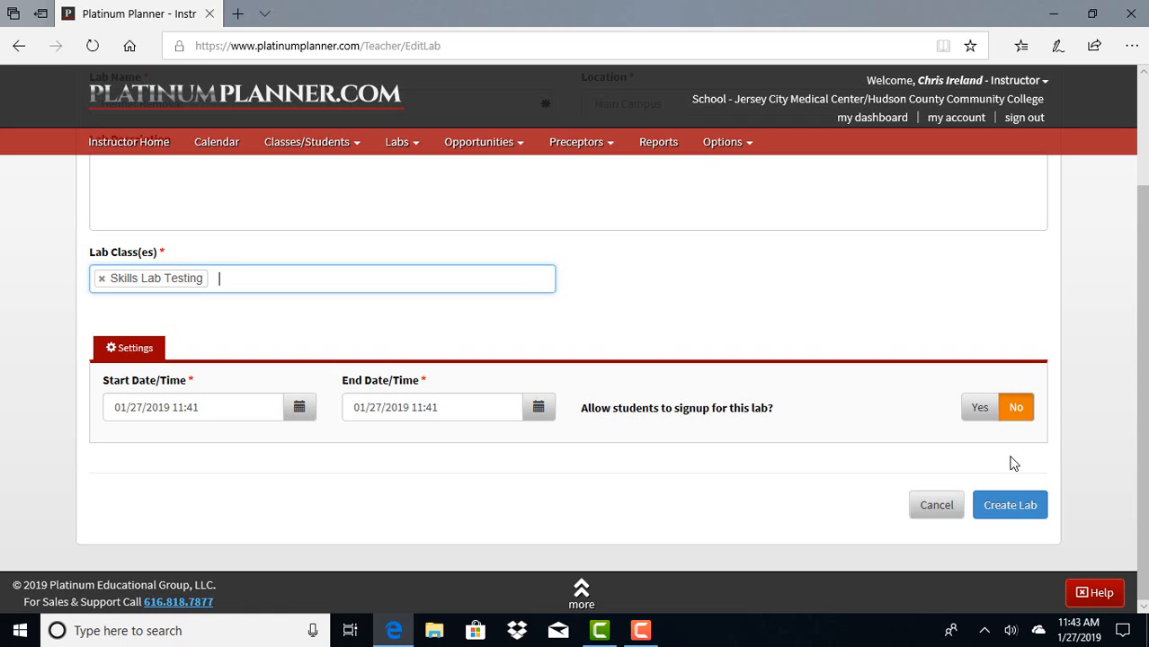
left_click(979, 409)
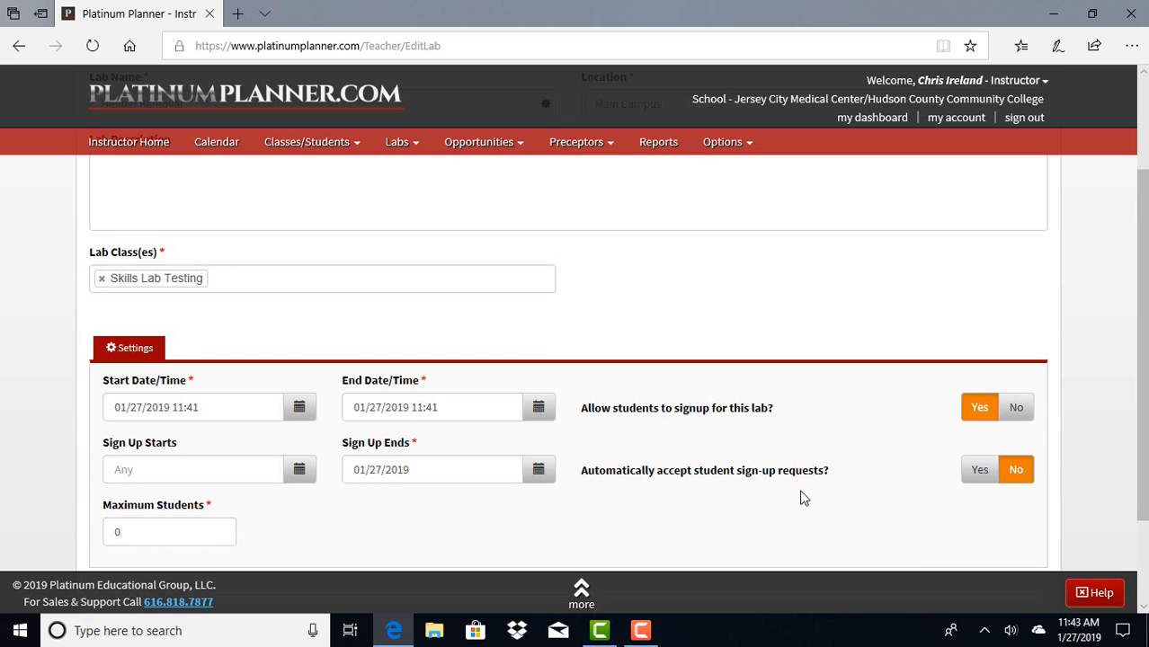
scroll(803, 497, "down", 1)
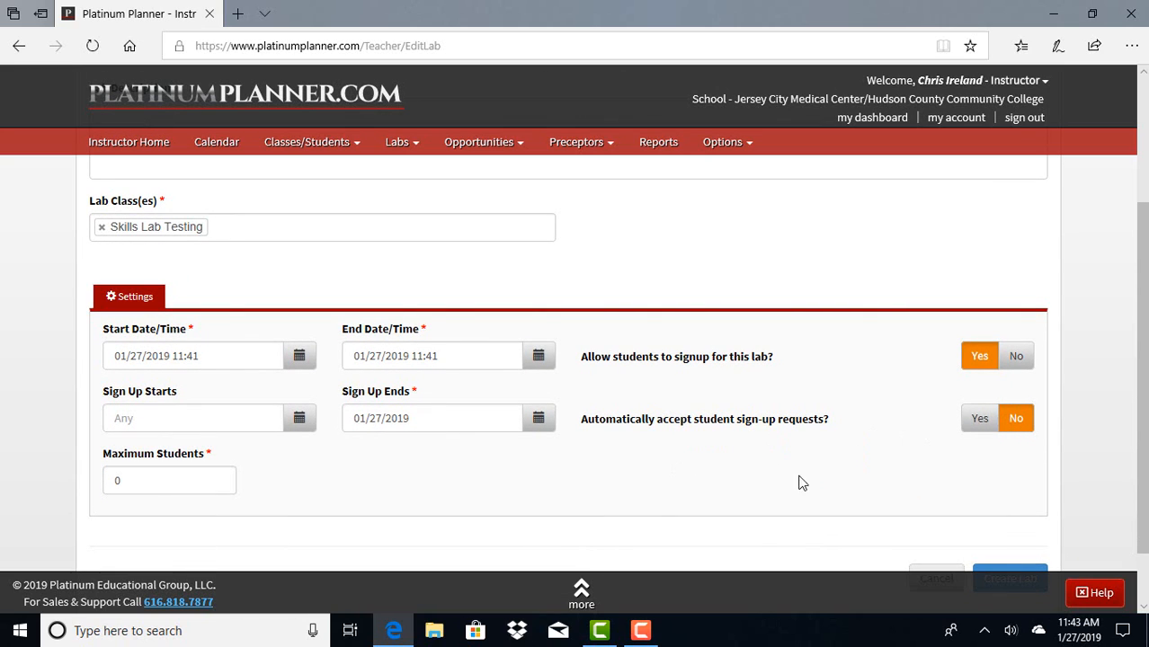
scroll(1049, 468, "down", 1)
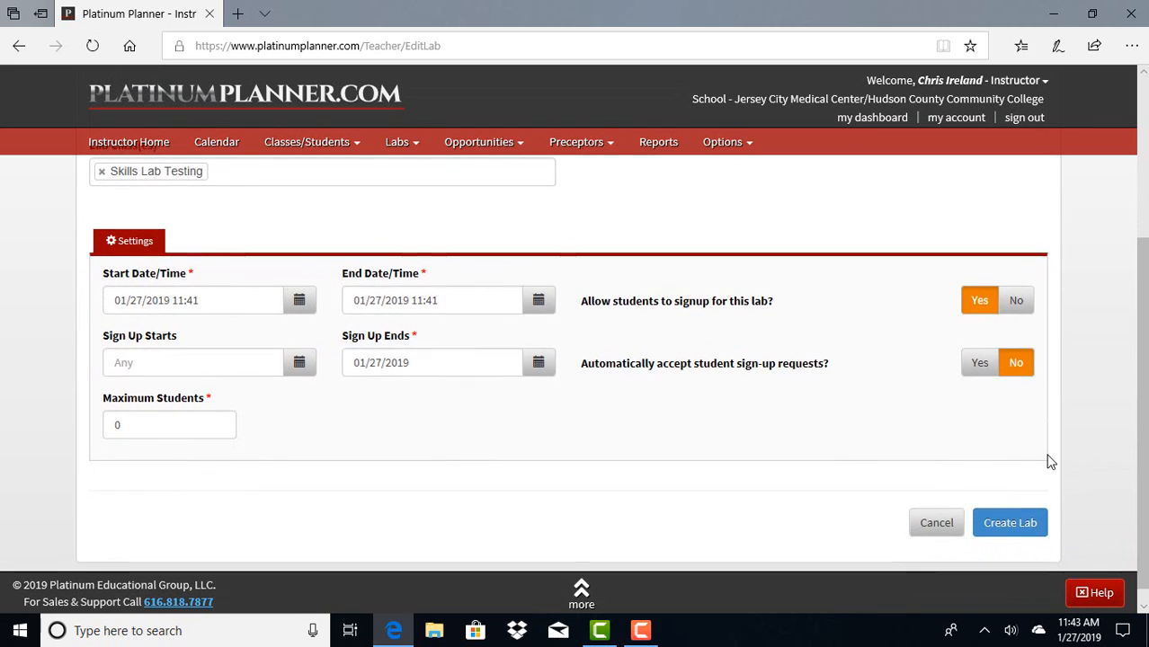
scroll(1049, 462, "up", 1)
scroll(1049, 462, "down", 1)
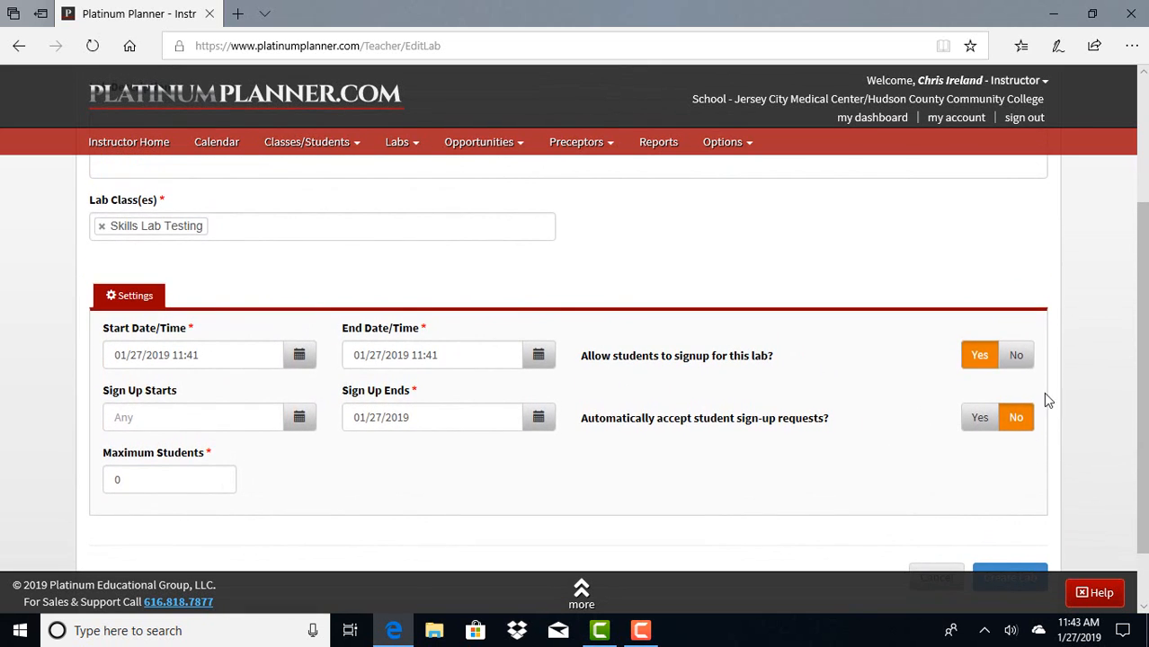
left_click(1026, 367)
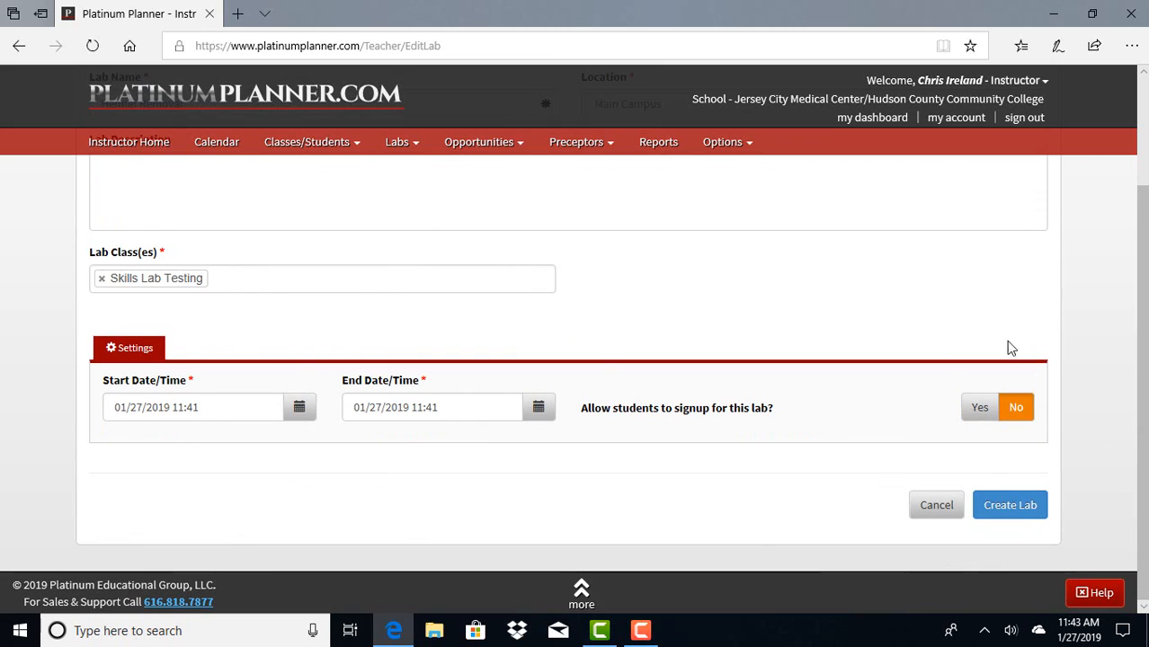
Create the Helmet Removal lab and open its list of lab skills.
left_click(1004, 508)
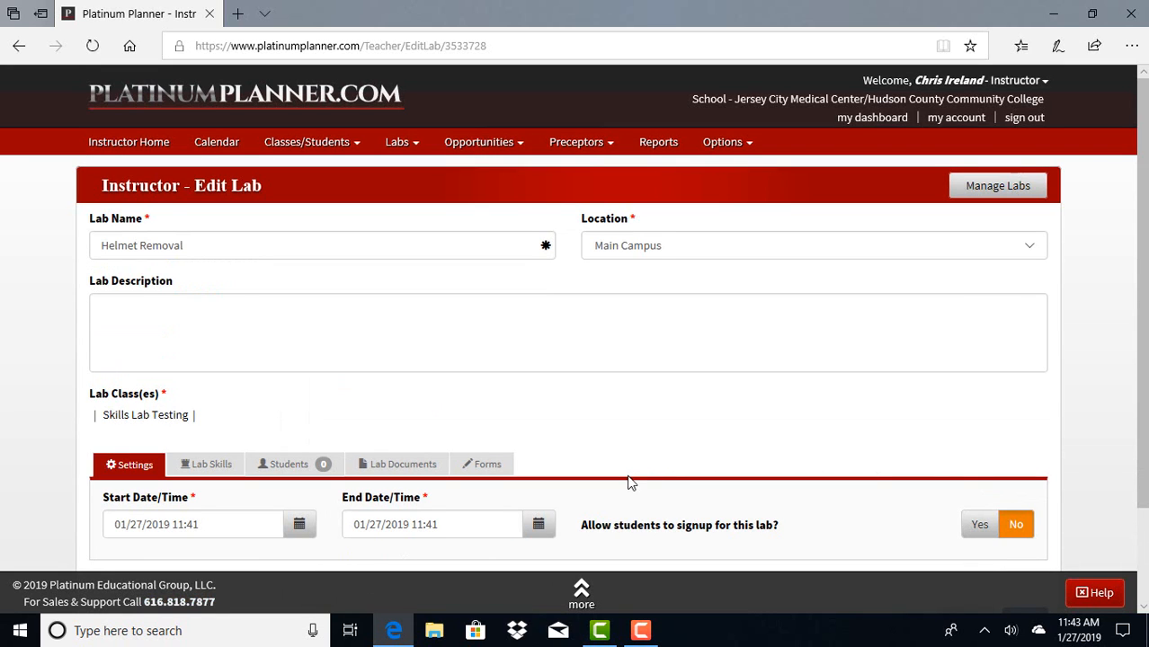
scroll(520, 460, "down", 2)
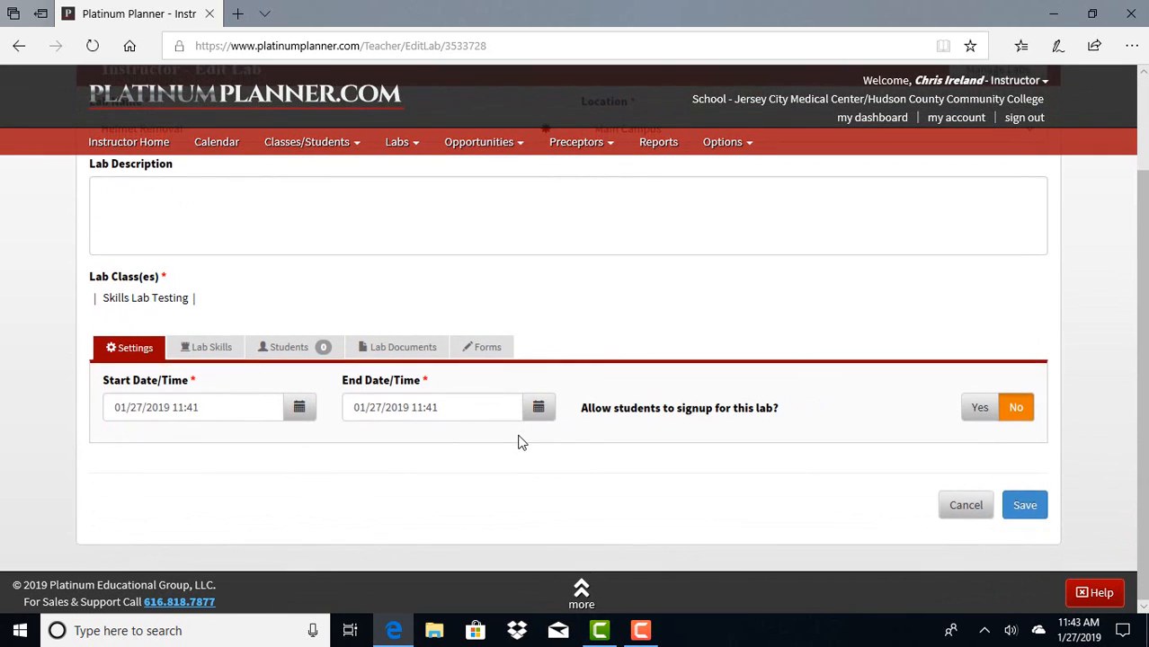
scroll(520, 441, "up", 2)
scroll(519, 430, "down", 2)
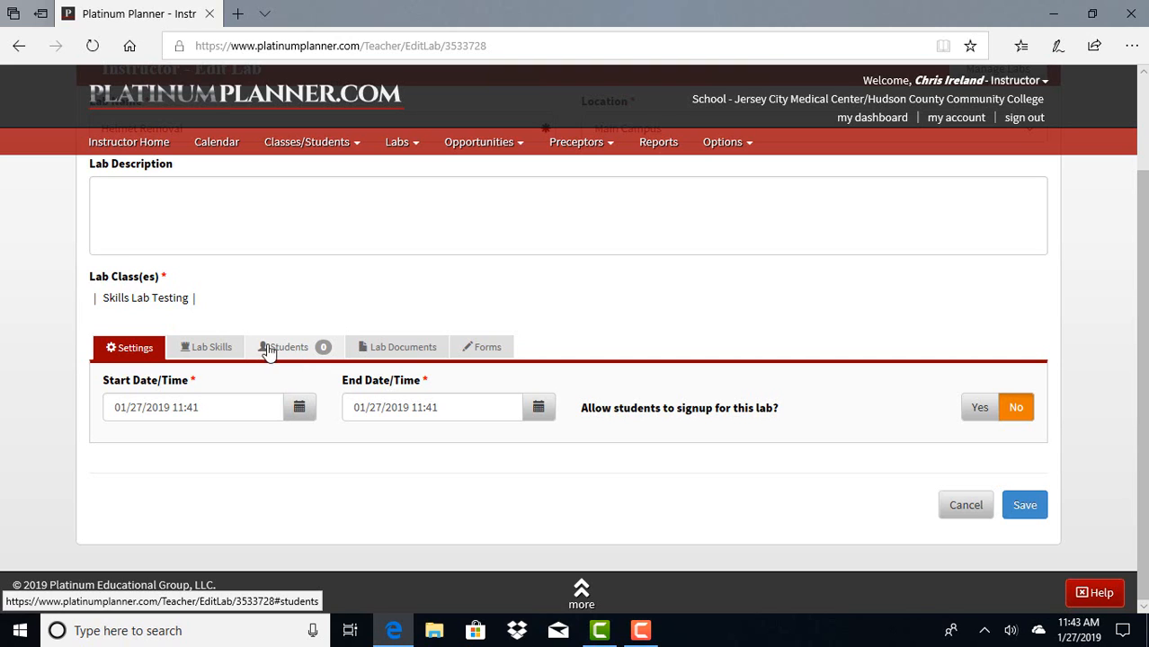
left_click(216, 349)
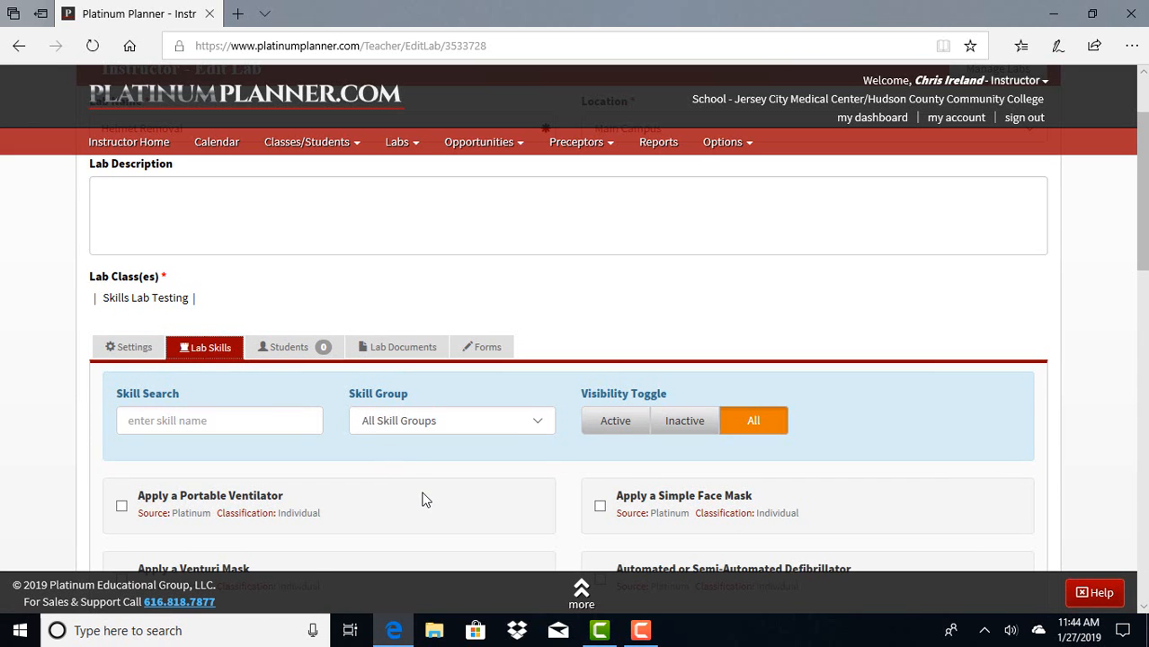
Add the Helmet Removal Procedure skill to the lab and save the lab.
scroll(426, 486, "down", 3)
scroll(426, 486, "up", 1)
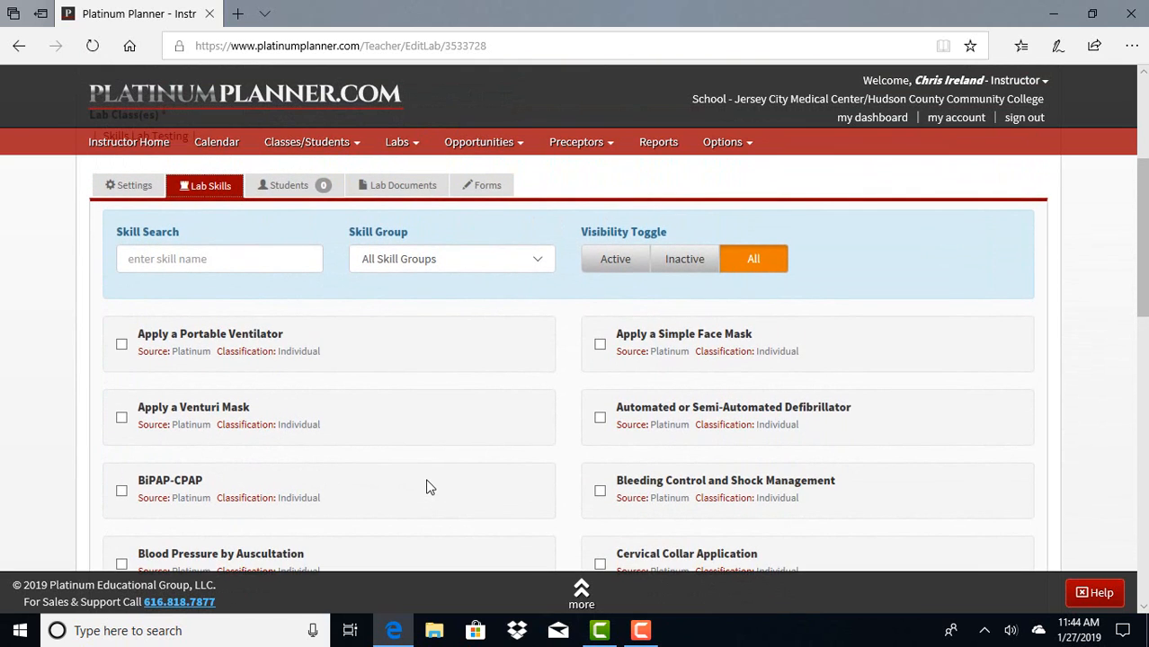
scroll(430, 486, "down", 4)
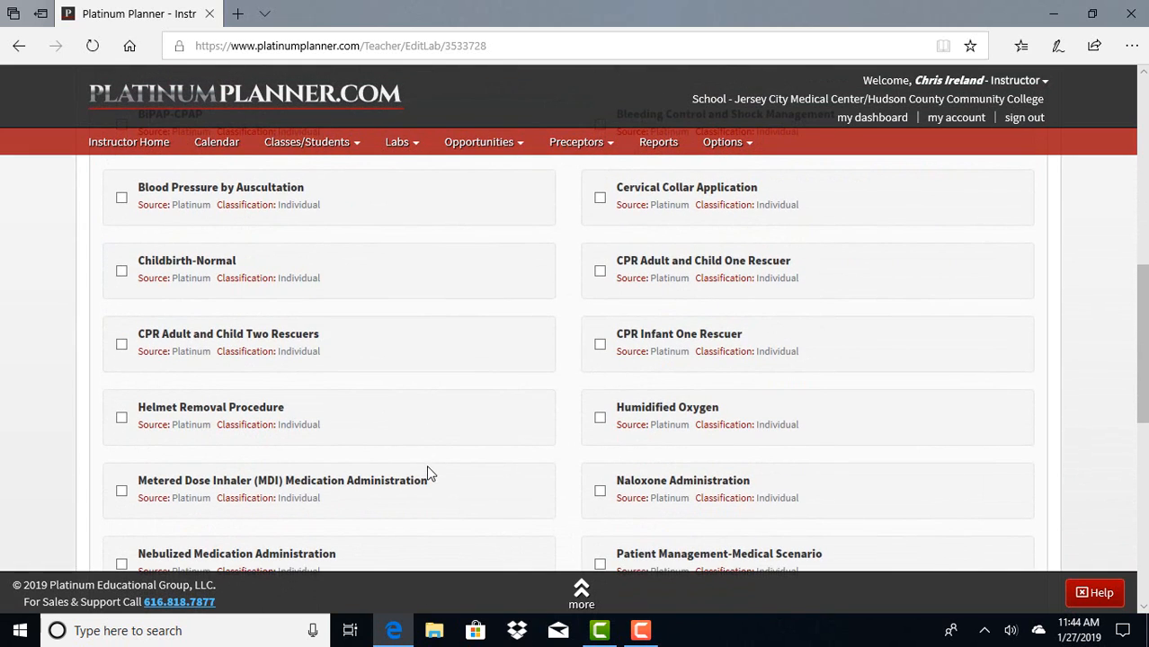
left_click(125, 419)
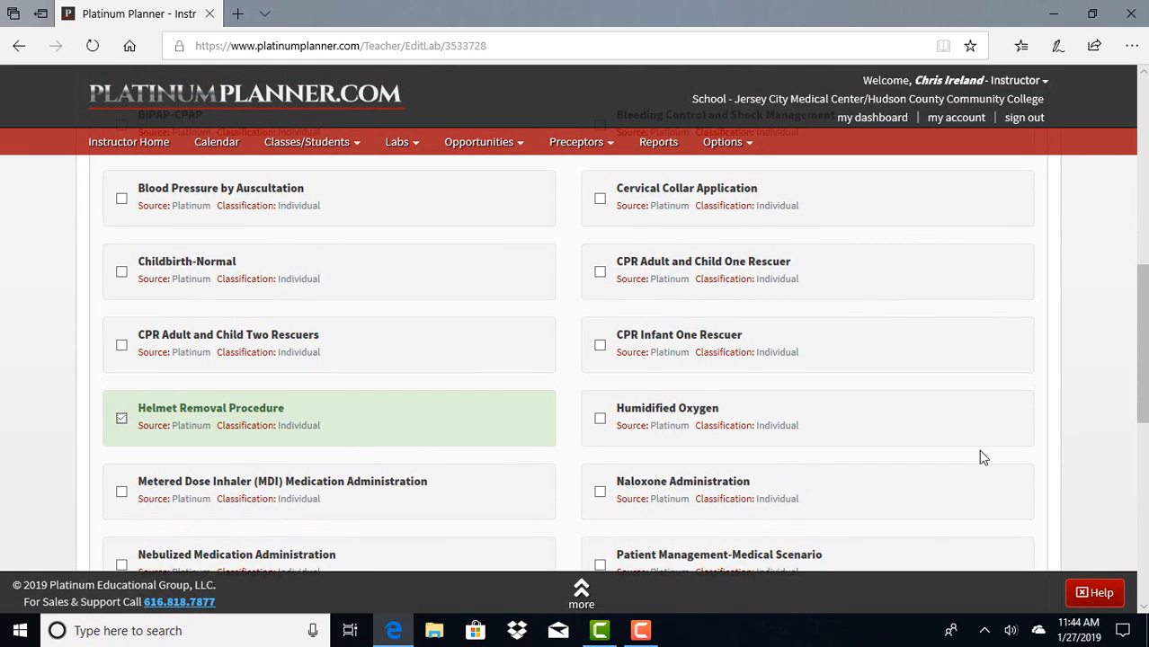
scroll(988, 440, "down", 6)
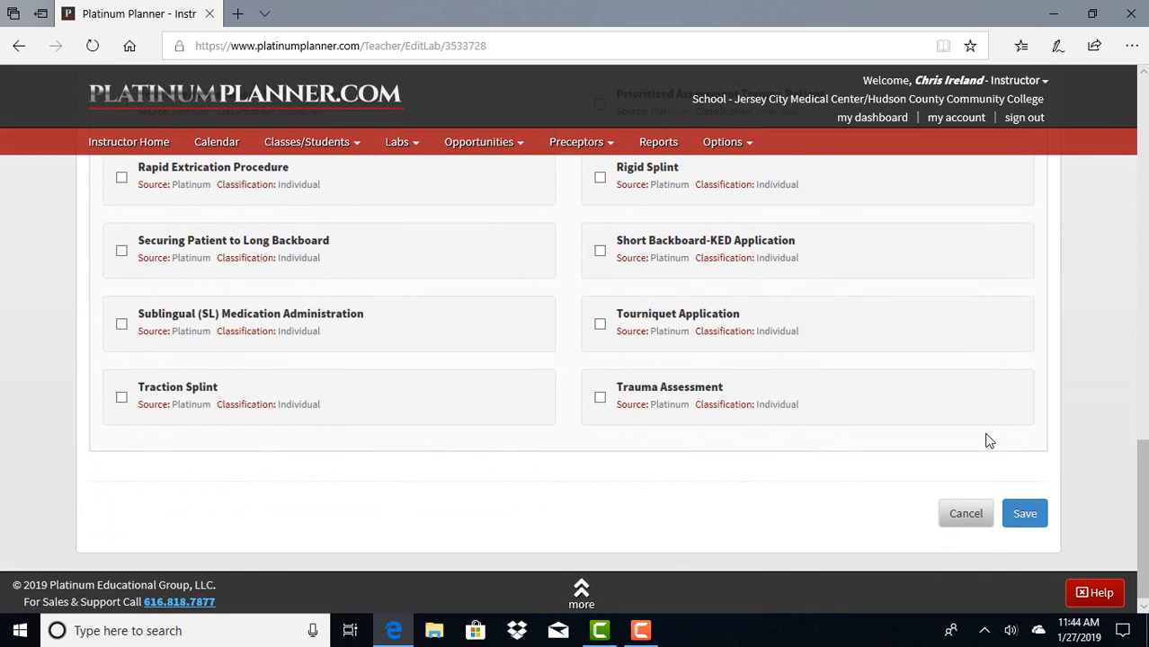
left_click(1024, 514)
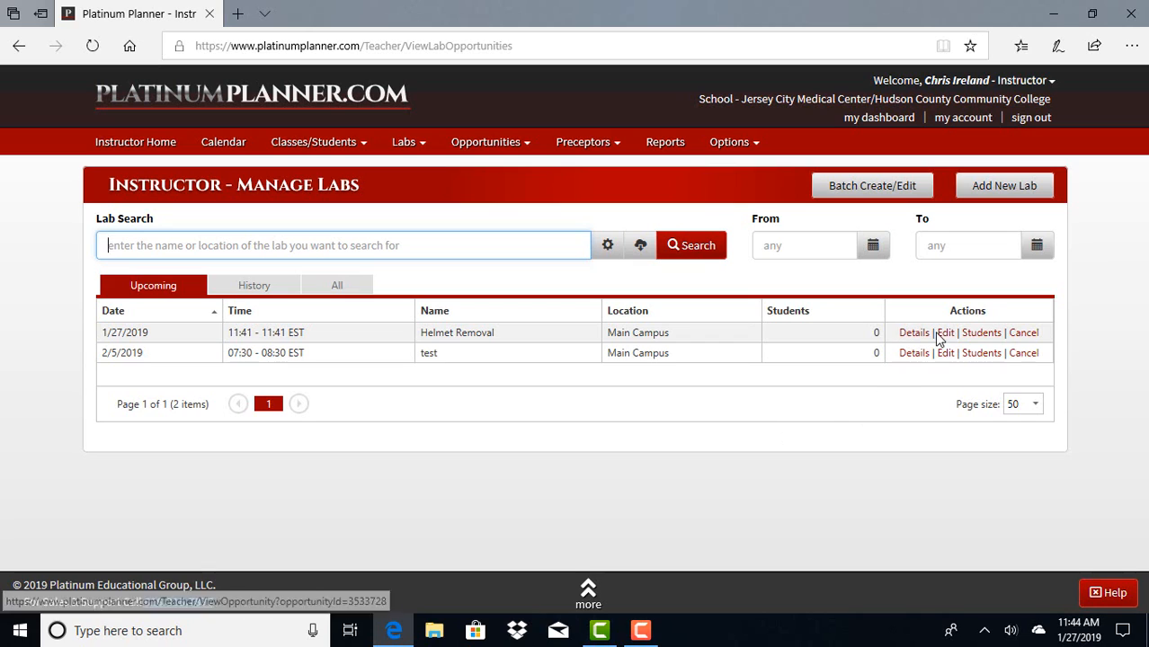
Cancel the Helmet Removal lab in the list of upcoming labs and confirm the cancellation.
left_click(1025, 334)
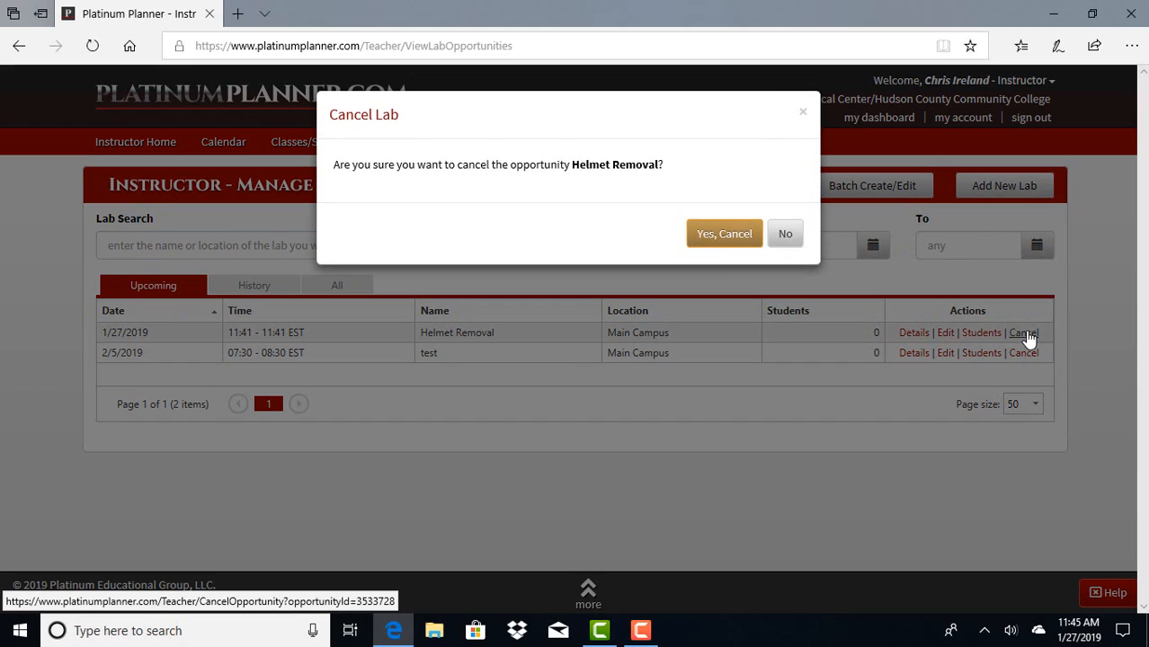
left_click(723, 235)
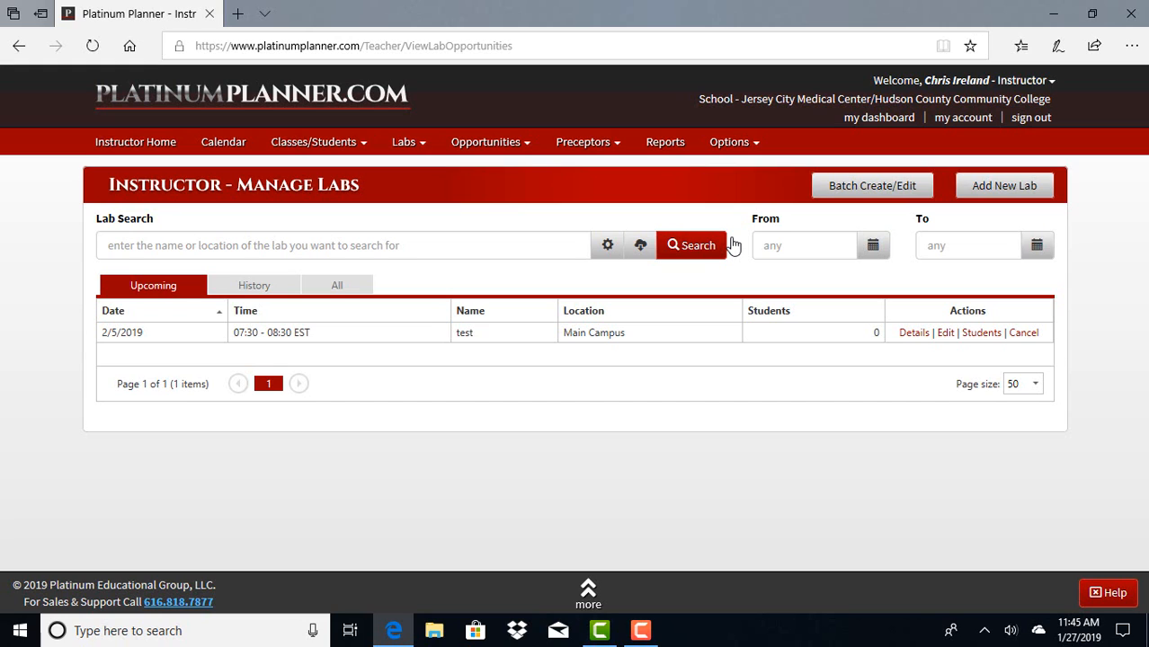
left_click(640, 631)
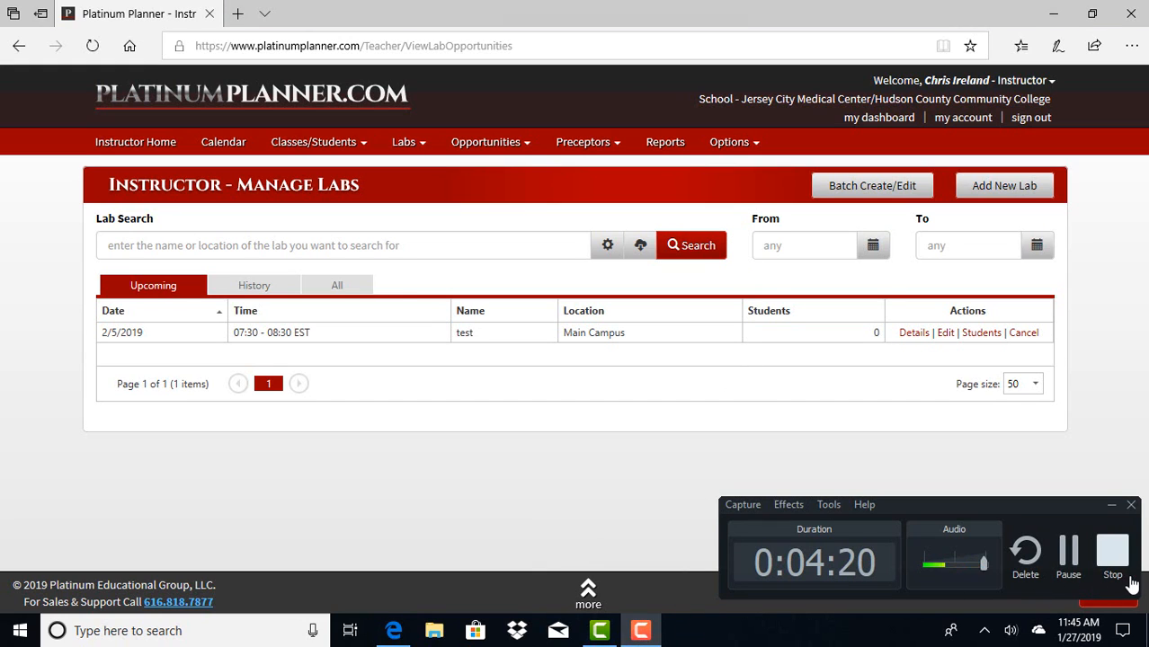